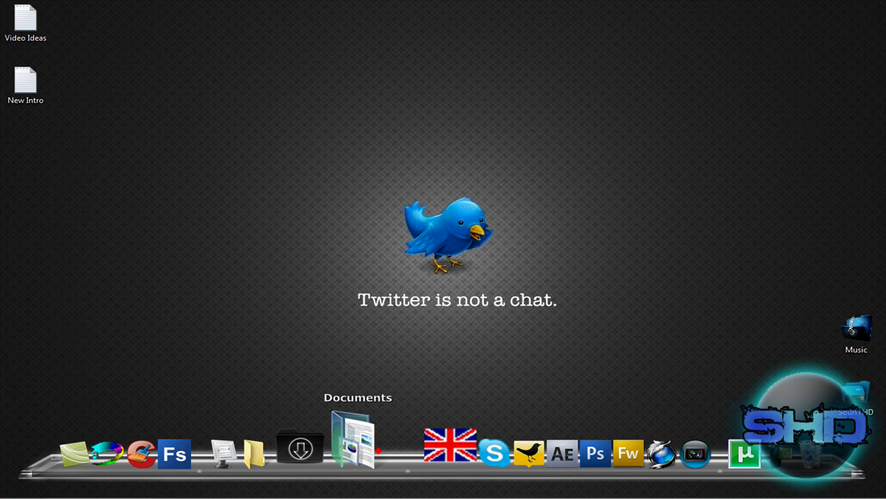
pyautogui.click(627, 439)
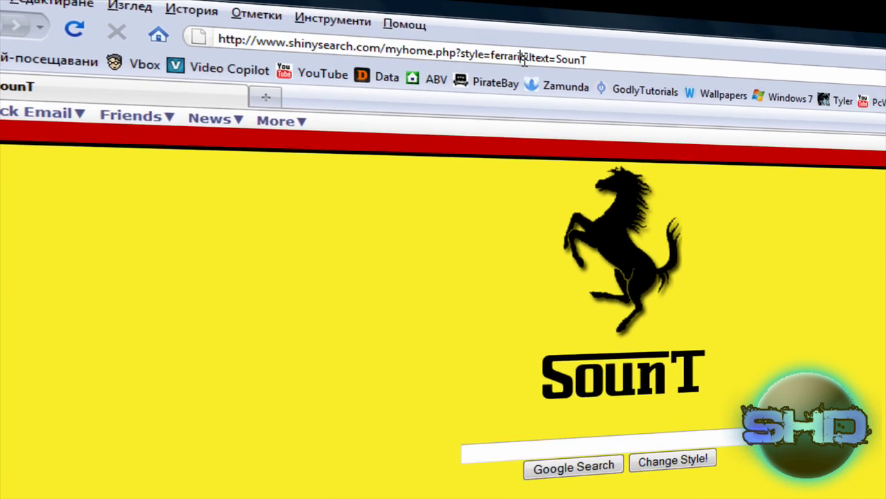
pyautogui.click(524, 60)
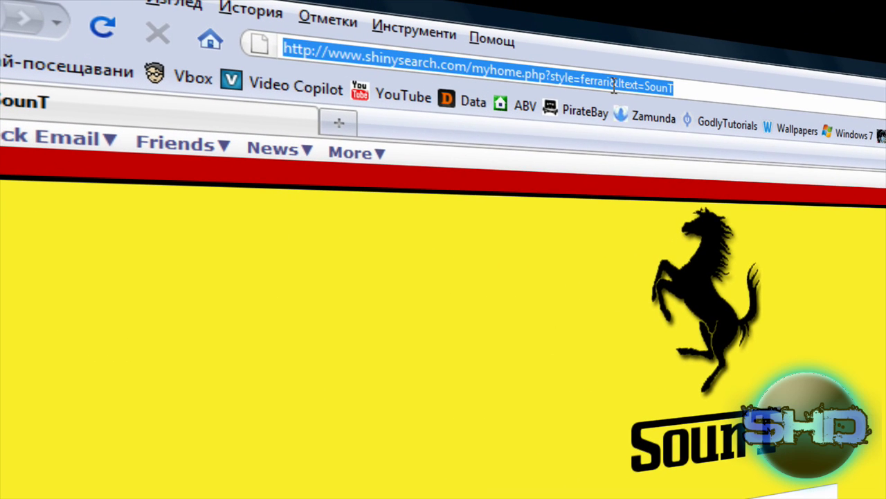
pyautogui.write('www.roc')
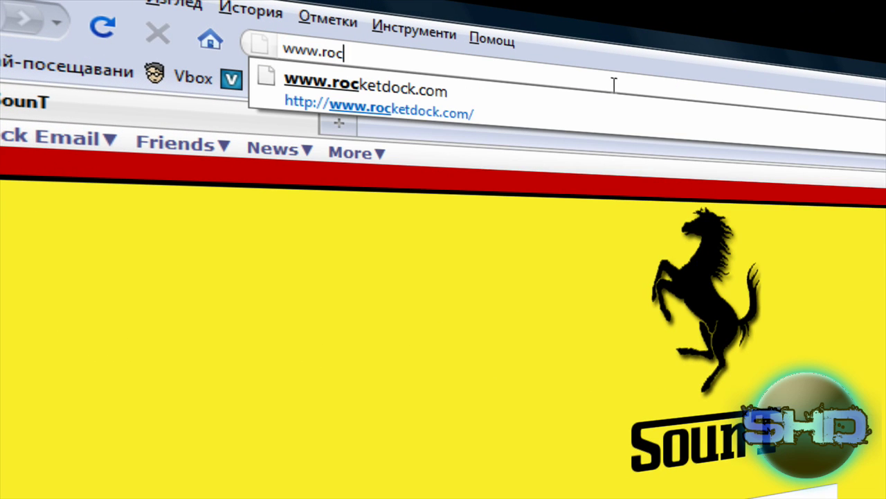
pyautogui.write('ketdoc')
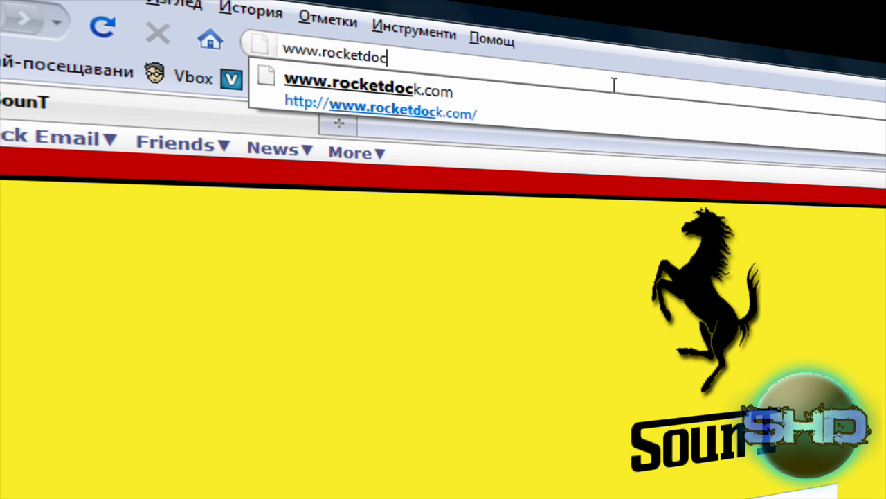
pyautogui.write('k.com')
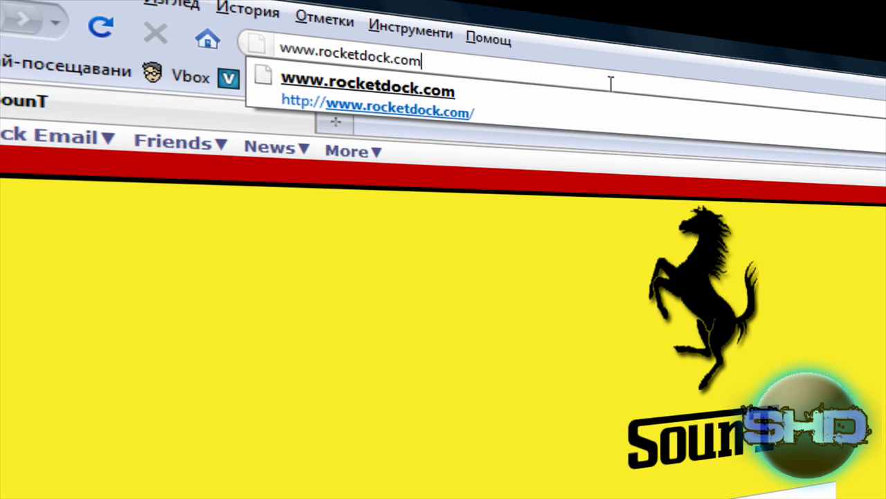
pyautogui.press('Return')
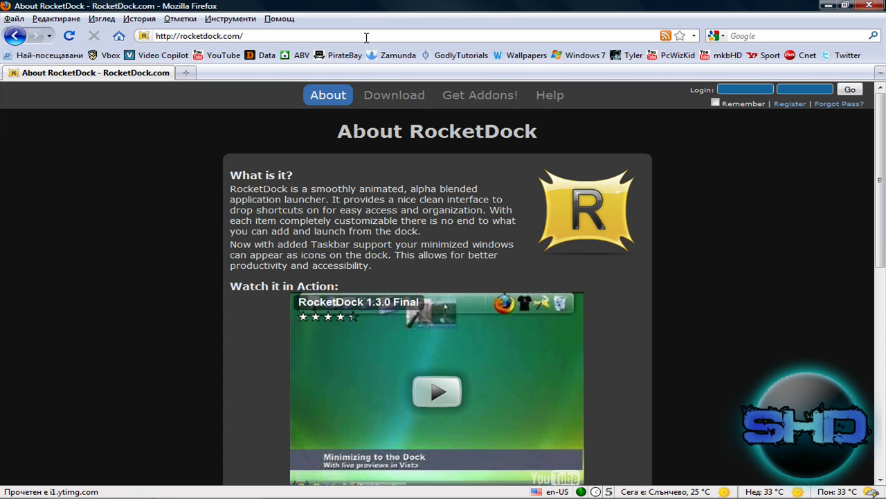
# Step: Search the site's Icons addons for 'my computer'
pyautogui.click(476, 100)
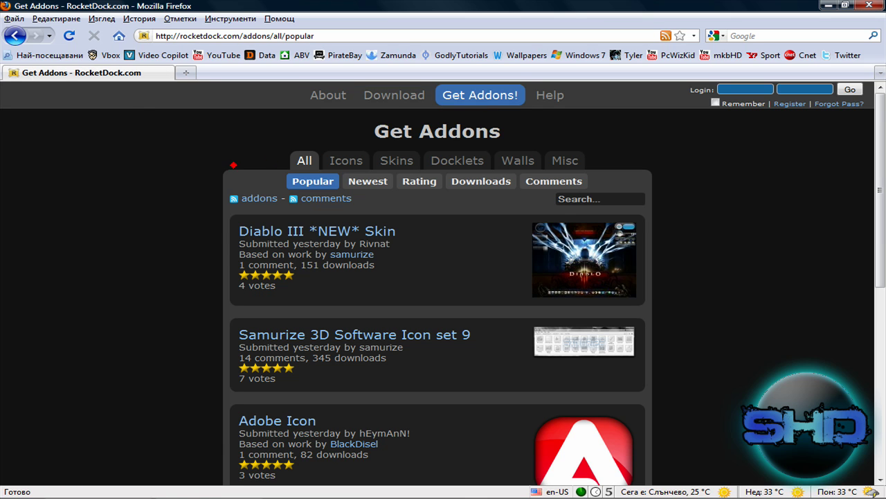
pyautogui.click(342, 162)
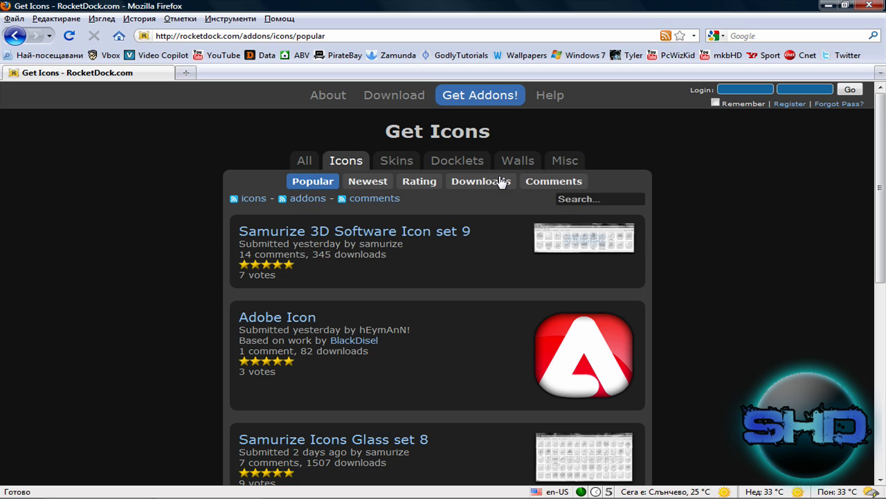
pyautogui.click(572, 200)
pyautogui.write('m')
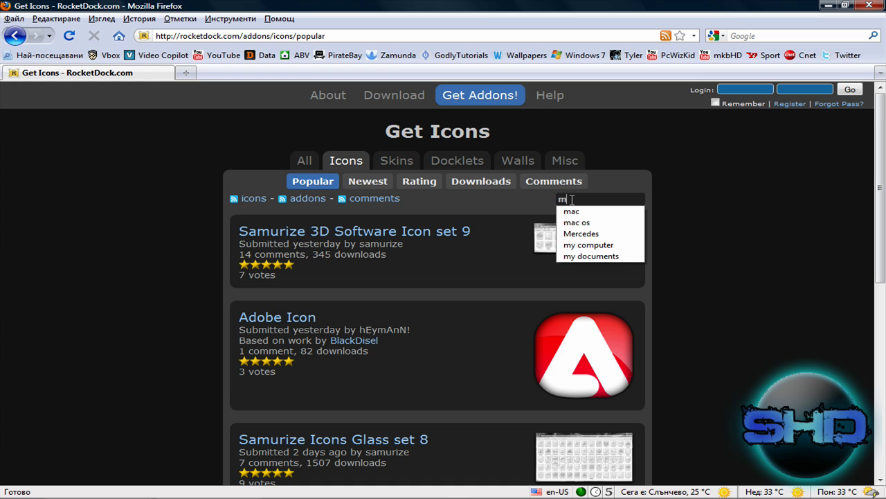
pyautogui.write('y computer')
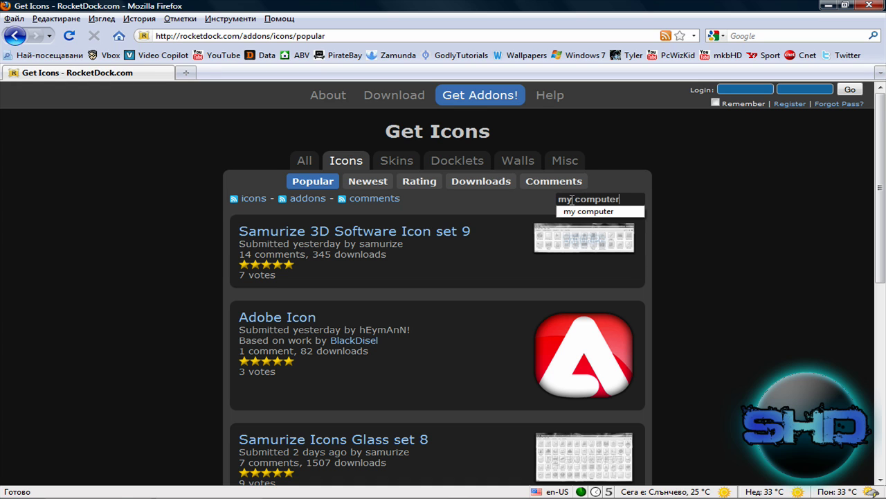
pyautogui.press('Return')
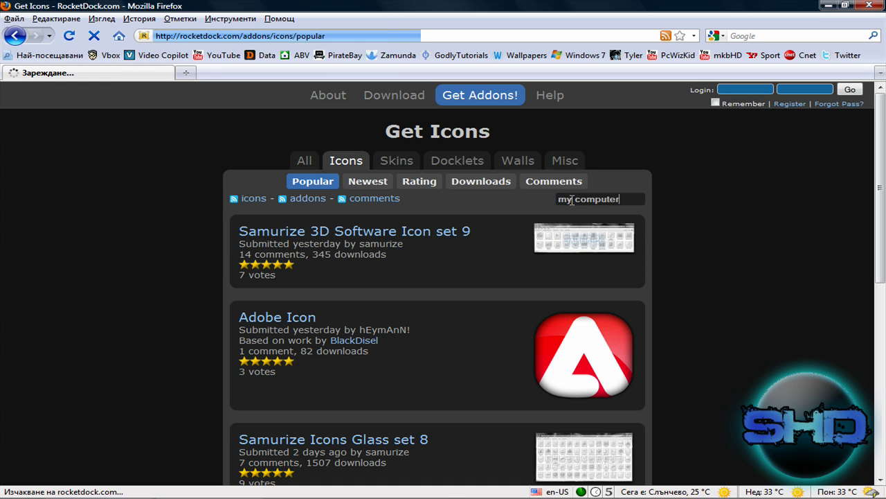
# Step: Find the My Pc/computer Pack-6 Icons Many Colors result and open it in a new tab
pyautogui.scroll(-2, 571, 199)
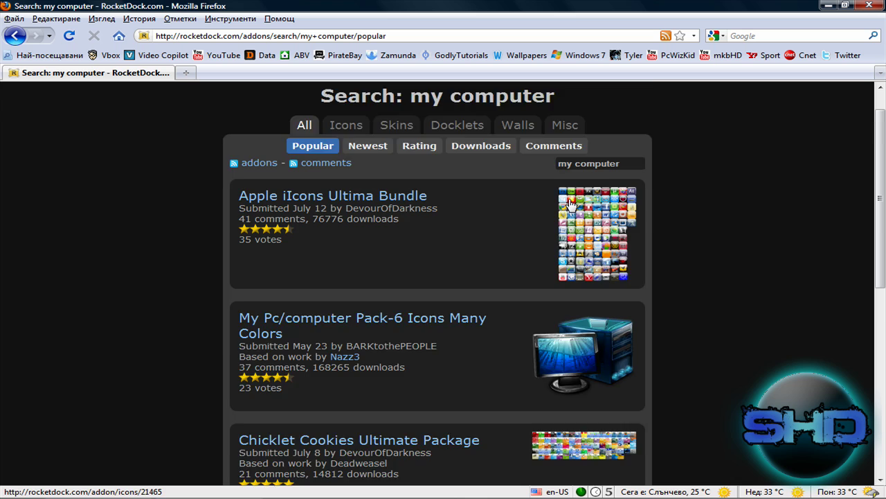
pyautogui.scroll(-2, 564, 201)
pyautogui.scroll(-6, 561, 203)
pyautogui.scroll(4, 562, 202)
pyautogui.scroll(4, 562, 199)
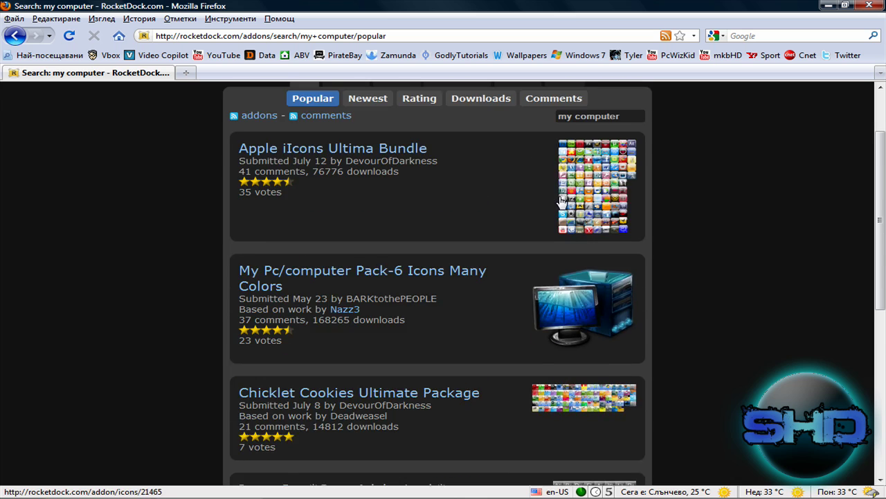
pyautogui.scroll(2, 564, 201)
pyautogui.middleClick(610, 368)
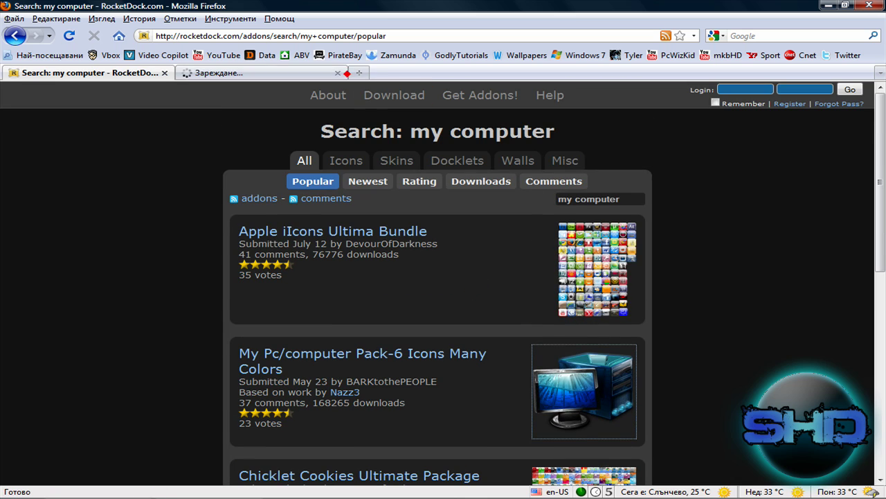
# Step: Download the pack as PC-x512-Simple-copia.zip, then close Downloads and minimize Firefox
pyautogui.click(276, 74)
pyautogui.scroll(-7, 255, 121)
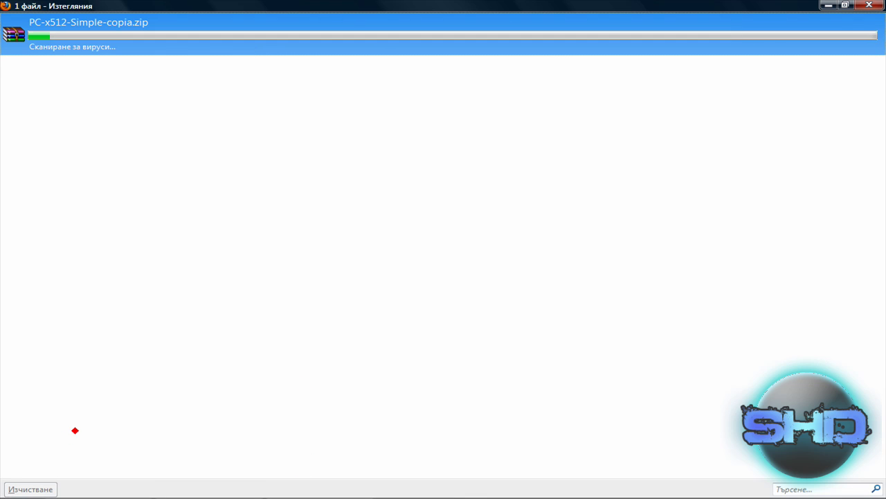
pyautogui.click(827, 5)
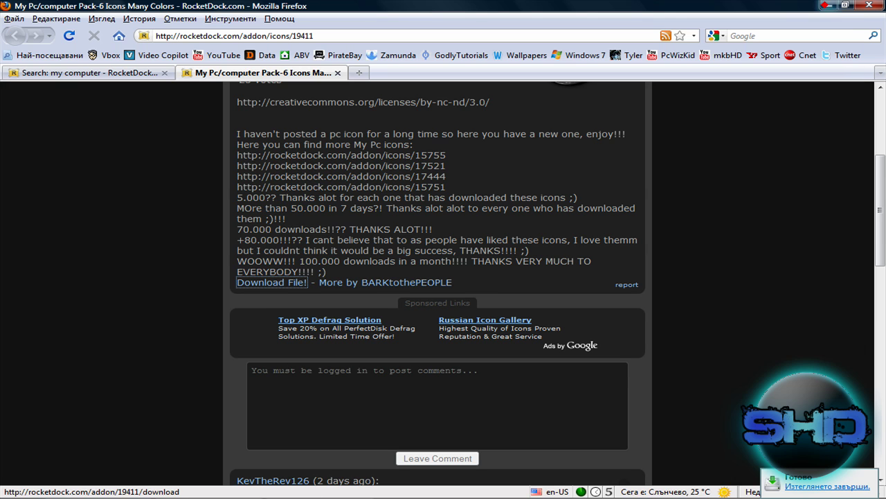
pyautogui.click(828, 5)
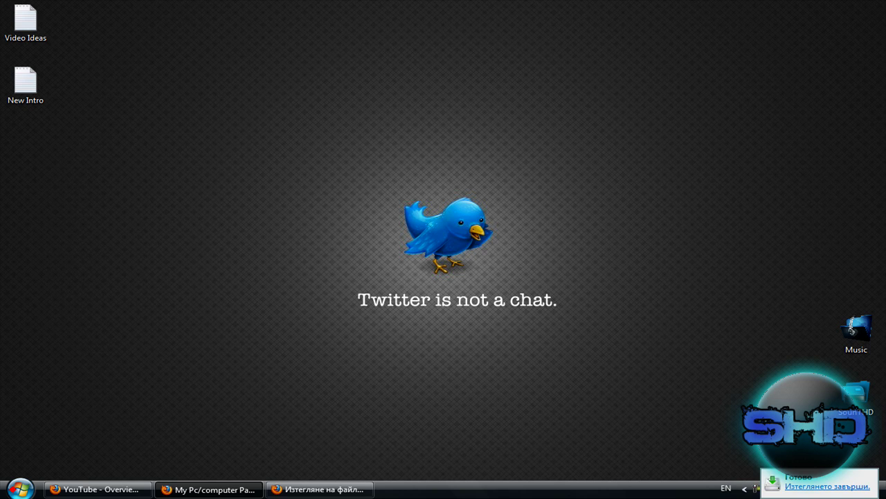
# Step: Open the Downloads folder on the SounT (D:) drive in a maximized Explorer window
pyautogui.click(19, 489)
pyautogui.click(207, 332)
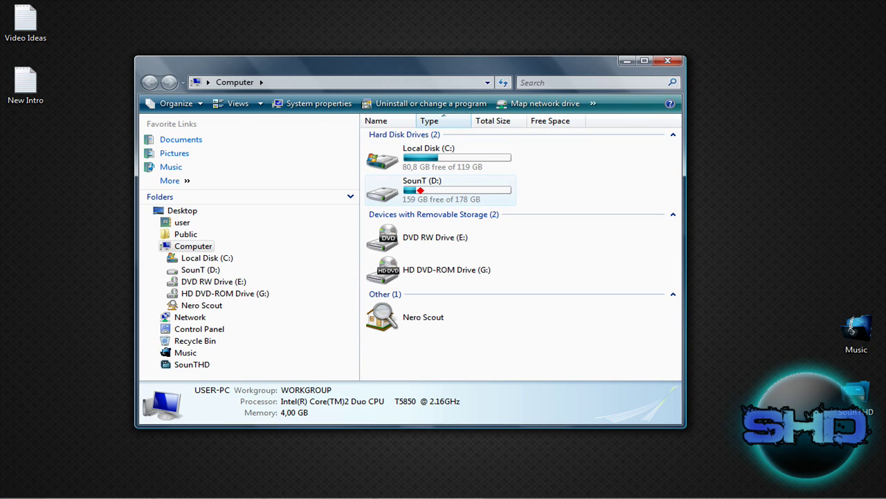
pyautogui.doubleClick(420, 190)
pyautogui.doubleClick(401, 163)
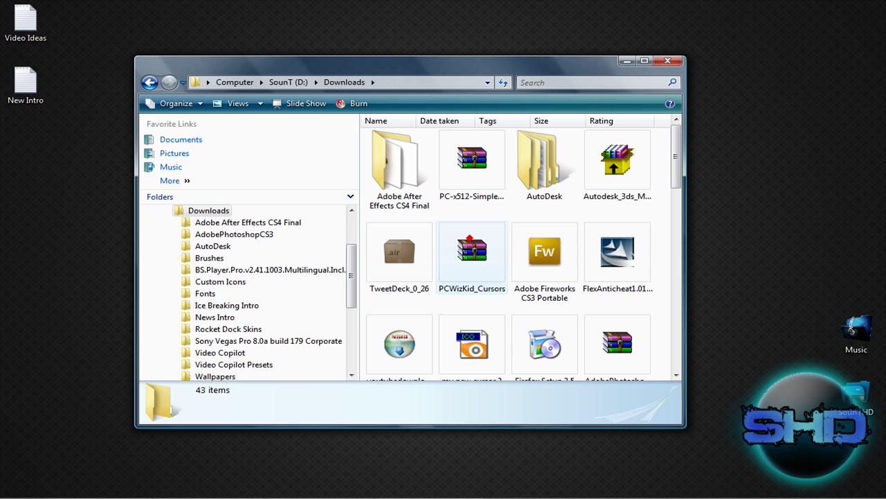
pyautogui.click(644, 61)
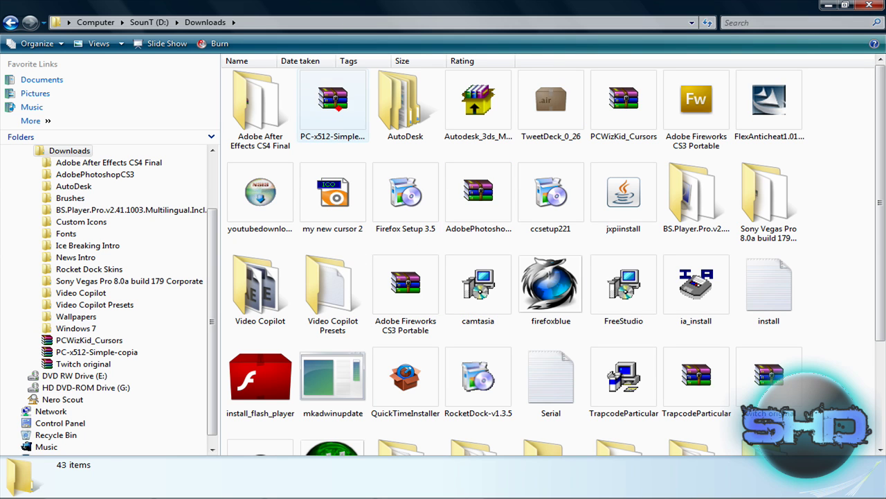
# Step: Extract the PC-x512-Simple-copia archive's six monitor icons into Downloads
pyautogui.doubleClick(337, 108)
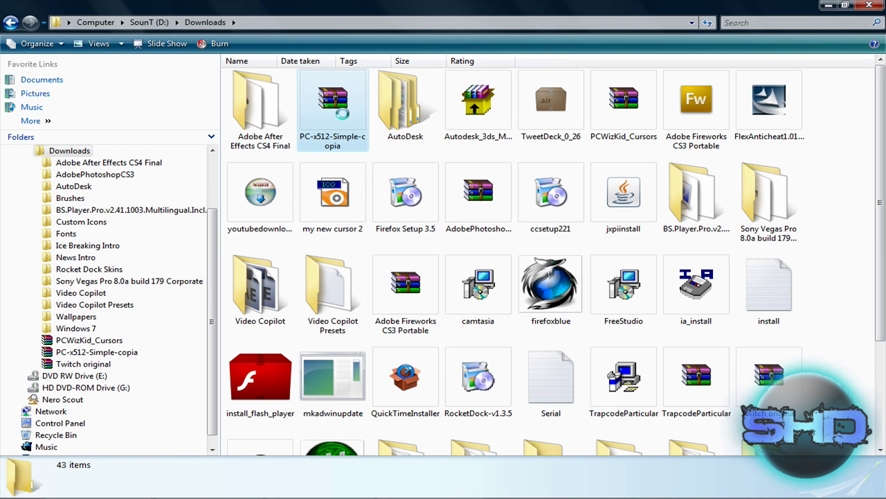
pyautogui.rightClick(343, 112)
pyautogui.click(512, 142)
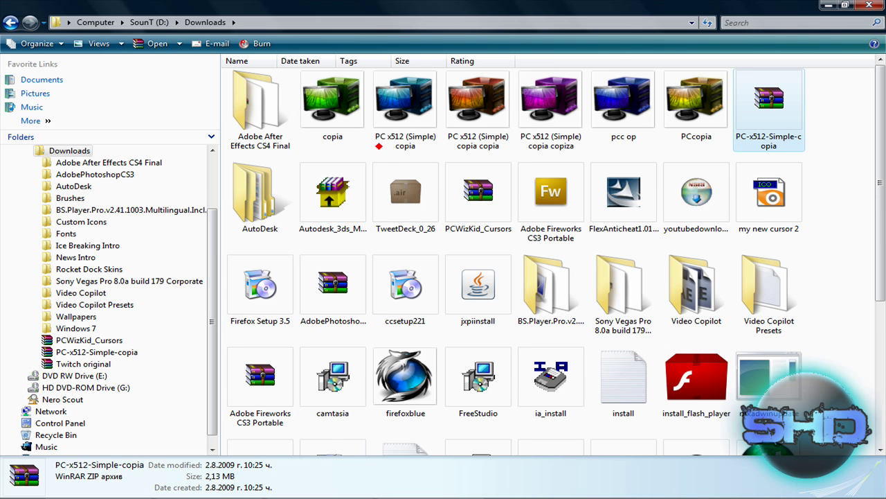
pyautogui.moveTo(690, 148); pyautogui.dragTo(337, 141)
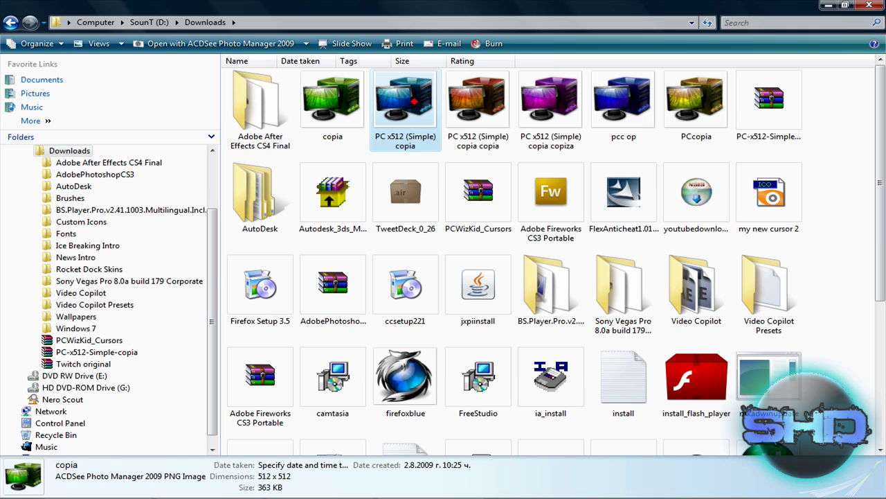
# Step: Copy the PC x512 (Simple) copia image
pyautogui.click(406, 104)
pyautogui.doubleClick(402, 110)
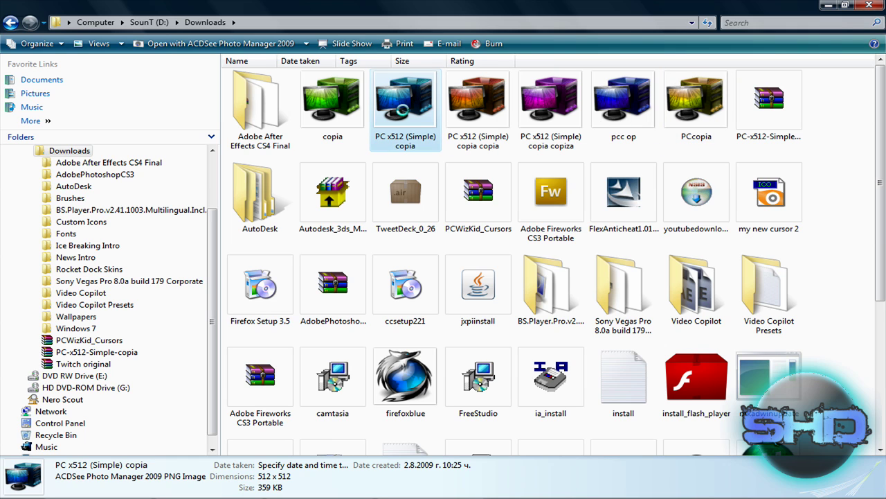
pyautogui.rightClick(402, 109)
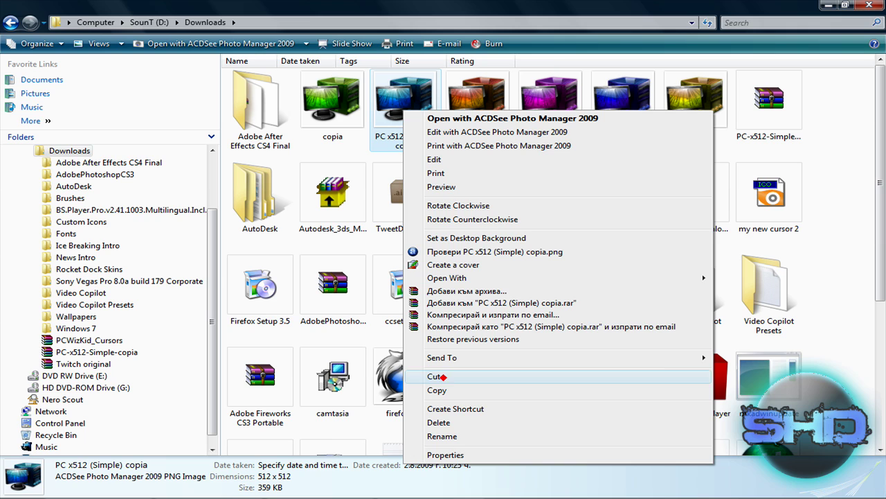
pyautogui.click(432, 388)
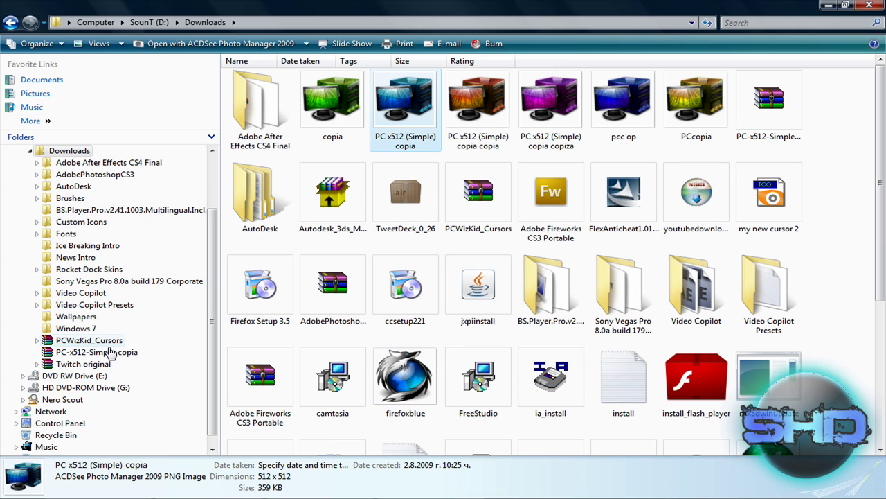
pyautogui.moveTo(124, 228)
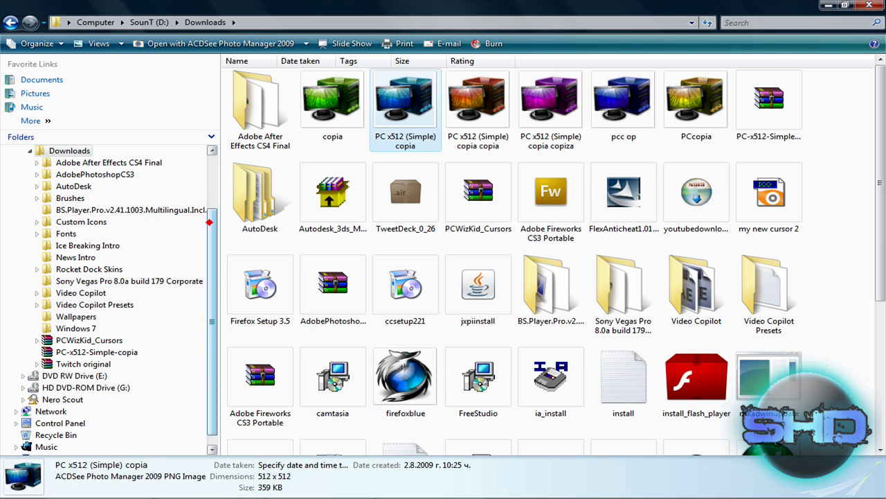
pyautogui.scroll(2, 138, 277)
# Step: Navigate to Local Disk (C:) > Program Files > RocketDock > Icons
pyautogui.click(67, 198)
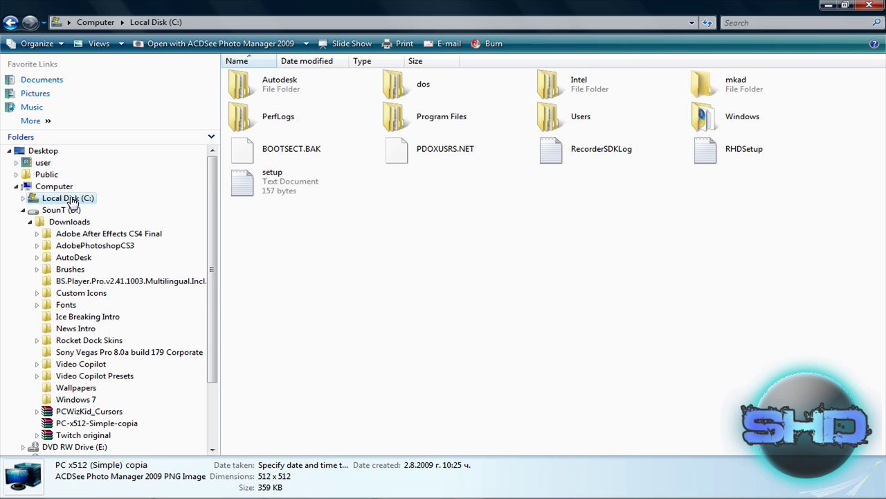
pyautogui.doubleClick(425, 123)
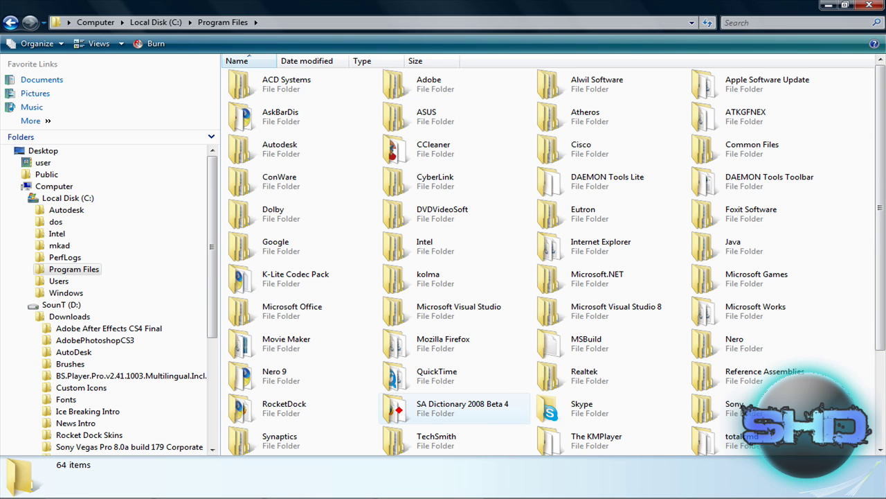
pyautogui.click(720, 407)
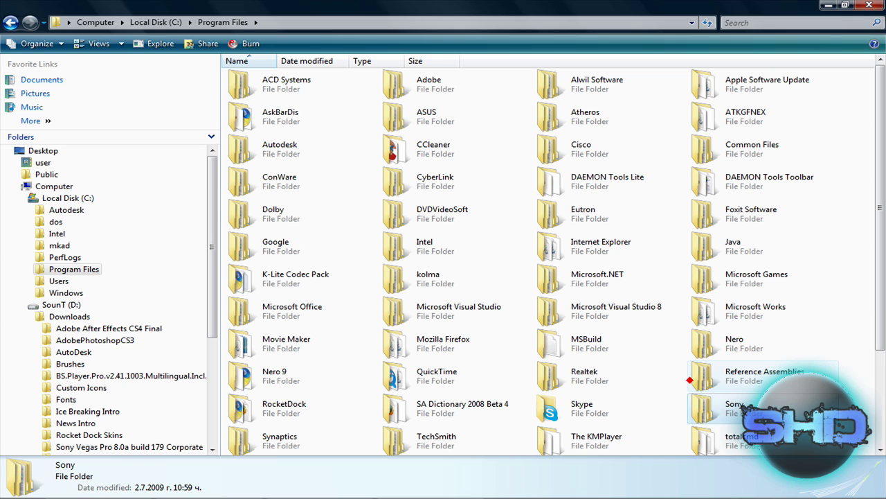
pyautogui.moveTo(881, 309); pyautogui.dragTo(878, 417)
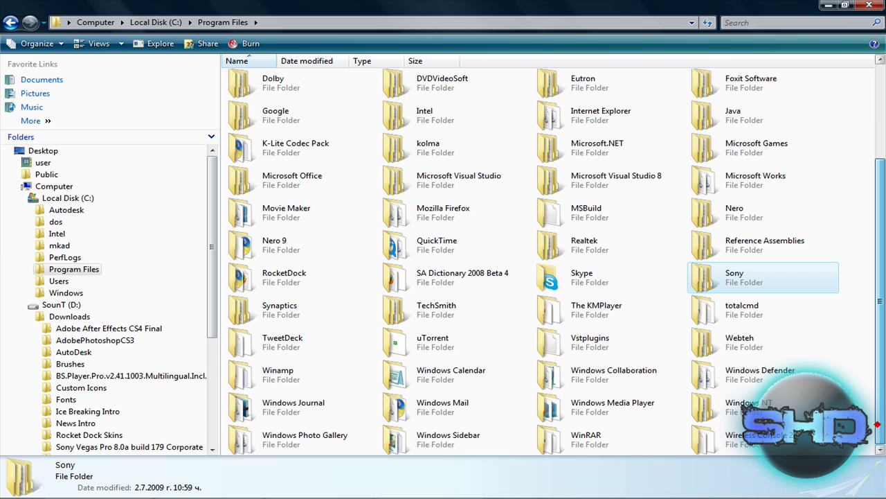
pyautogui.doubleClick(249, 277)
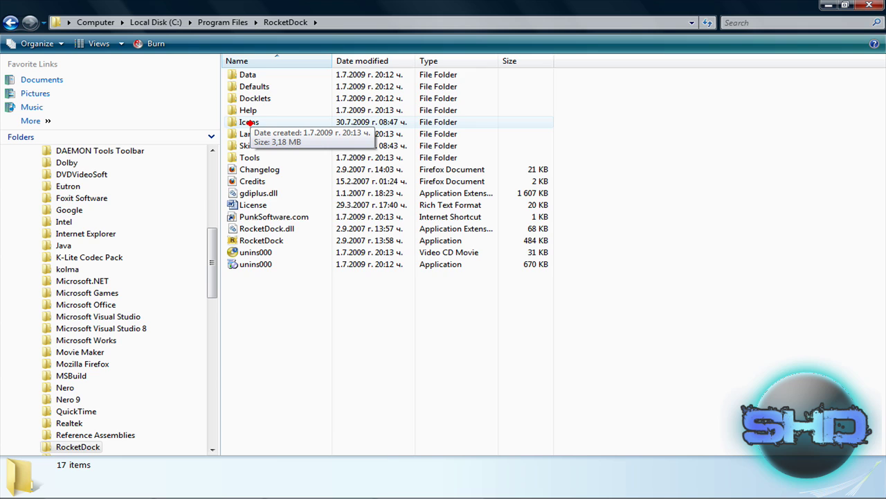
pyautogui.doubleClick(250, 122)
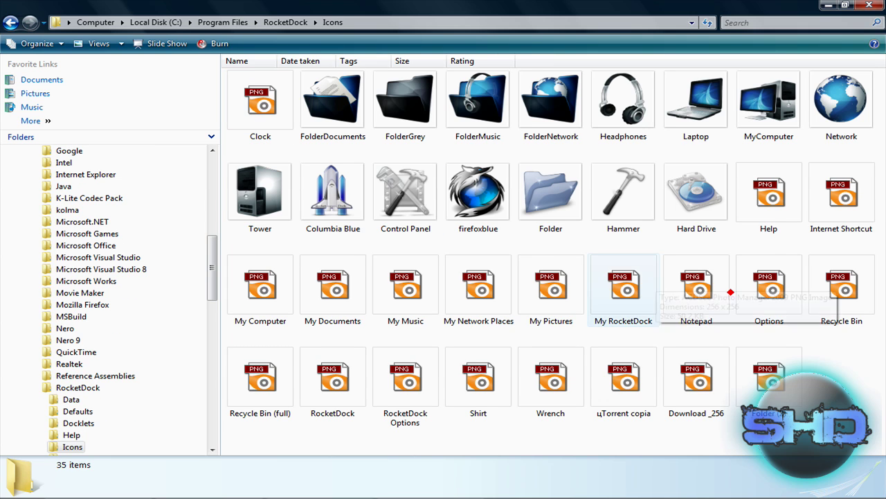
# Step: Paste the PC x512 (Simple) copia image into Icons and minimize the window
pyautogui.rightClick(839, 381)
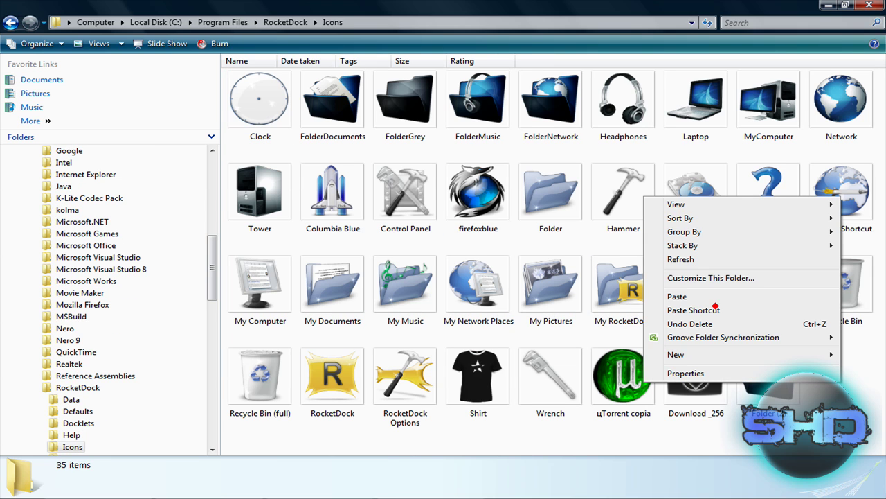
pyautogui.click(677, 296)
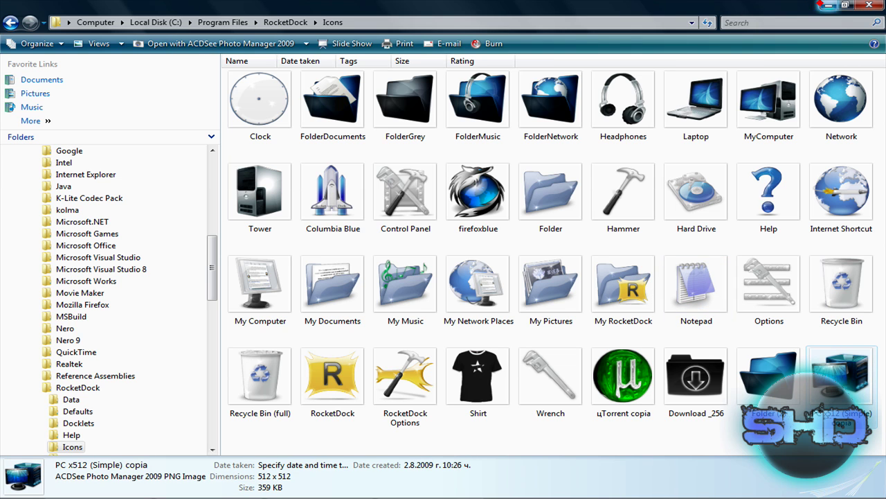
pyautogui.click(828, 5)
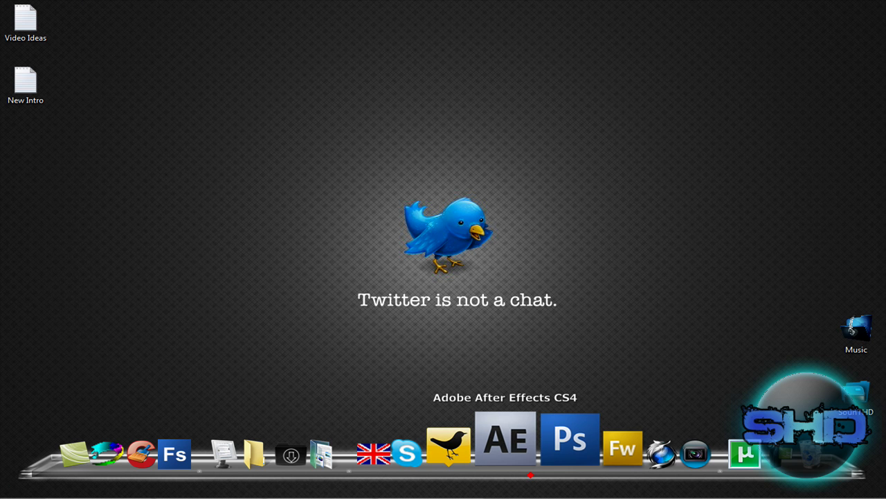
pyautogui.rightClick(530, 475)
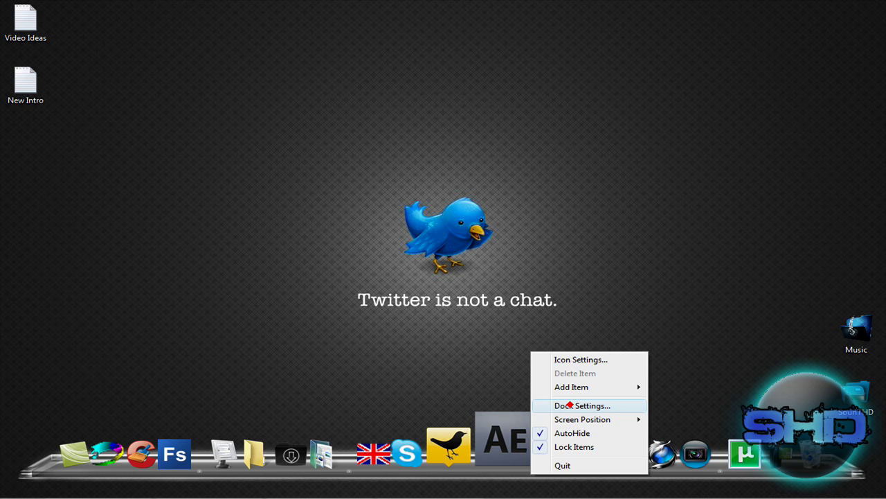
pyautogui.click(571, 405)
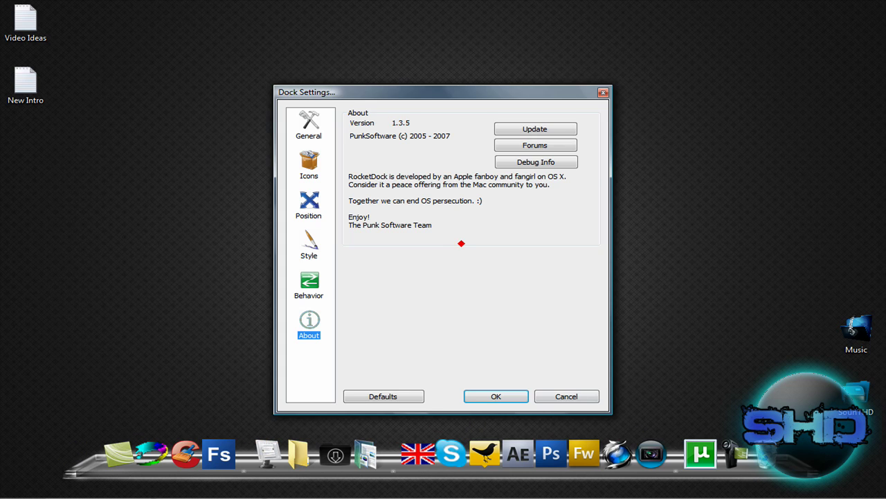
pyautogui.click(313, 169)
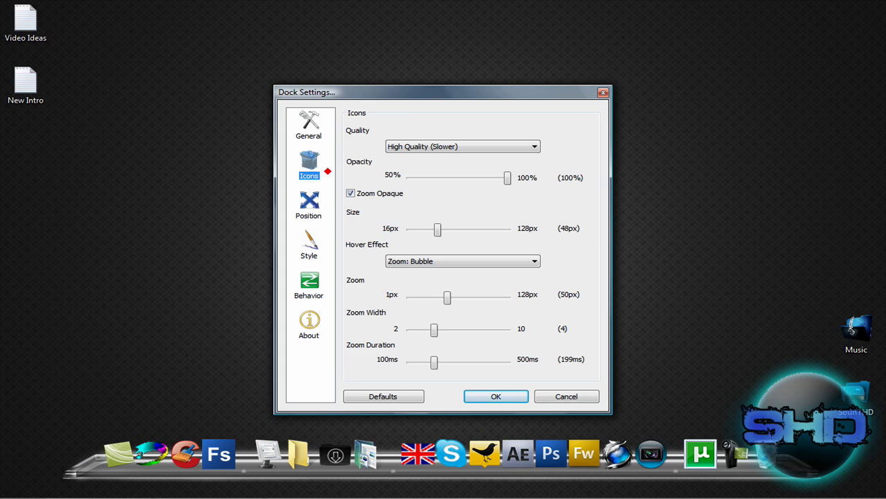
pyautogui.click(564, 394)
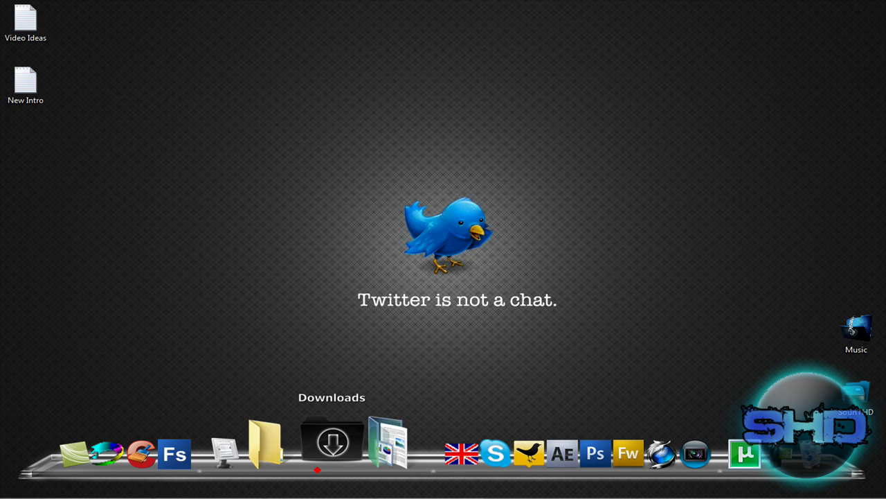
# Step: Set the Computer dock item's icon to PC x512 (Simple) copia.png via Icon Settings
pyautogui.rightClick(263, 446)
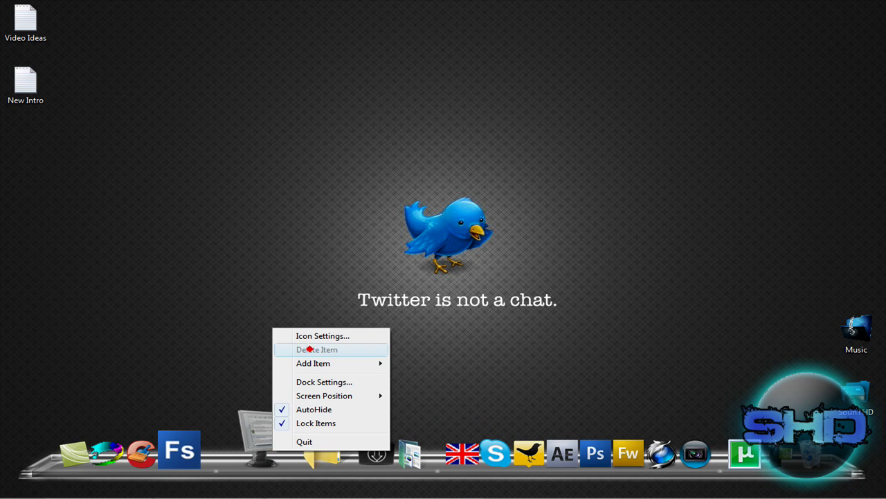
pyautogui.click(304, 335)
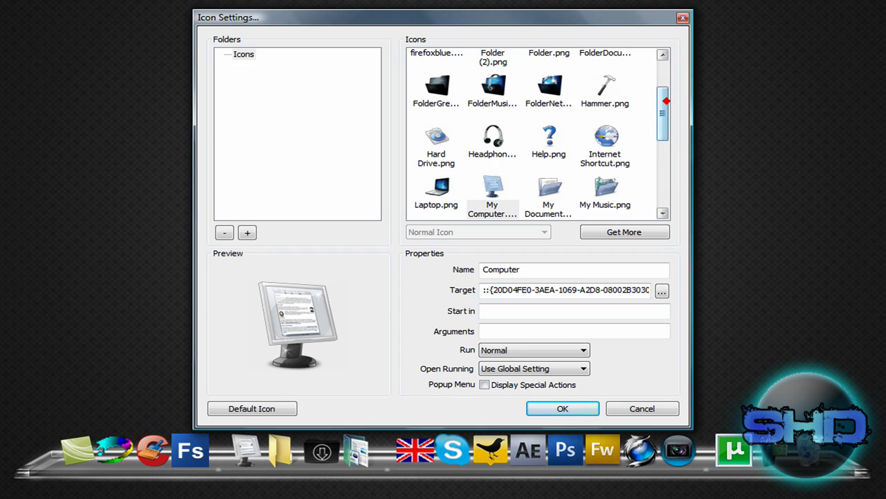
pyautogui.moveTo(663, 103); pyautogui.dragTo(663, 152)
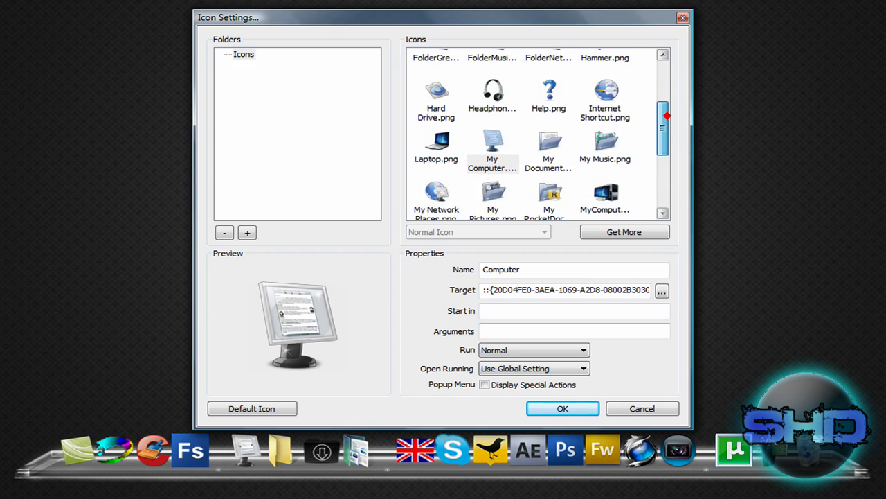
pyautogui.click(605, 138)
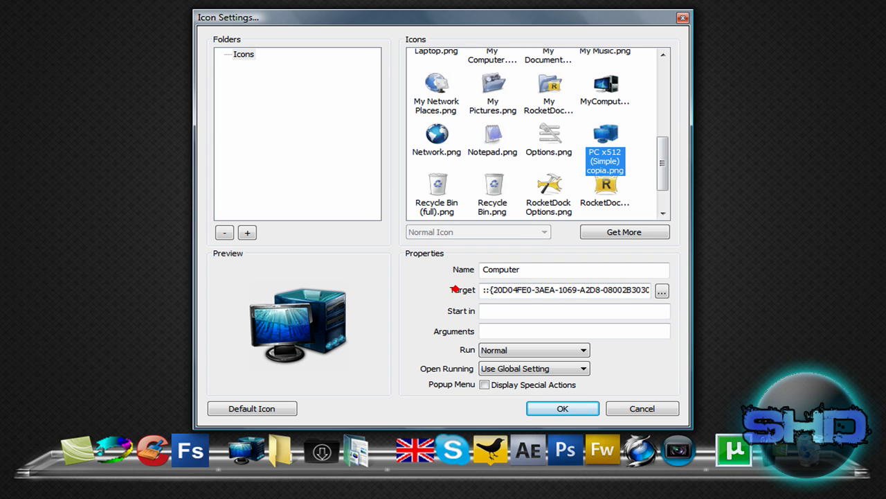
pyautogui.click(562, 408)
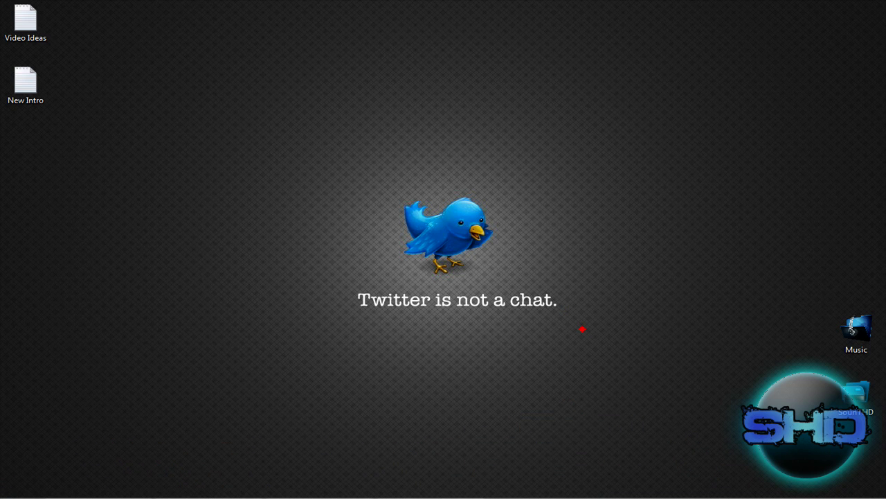
pyautogui.moveTo(582, 329)
pyautogui.mouseDown()
pyautogui.moveTo(305, 179)
pyautogui.moveTo(639, 370)
pyautogui.mouseUp()
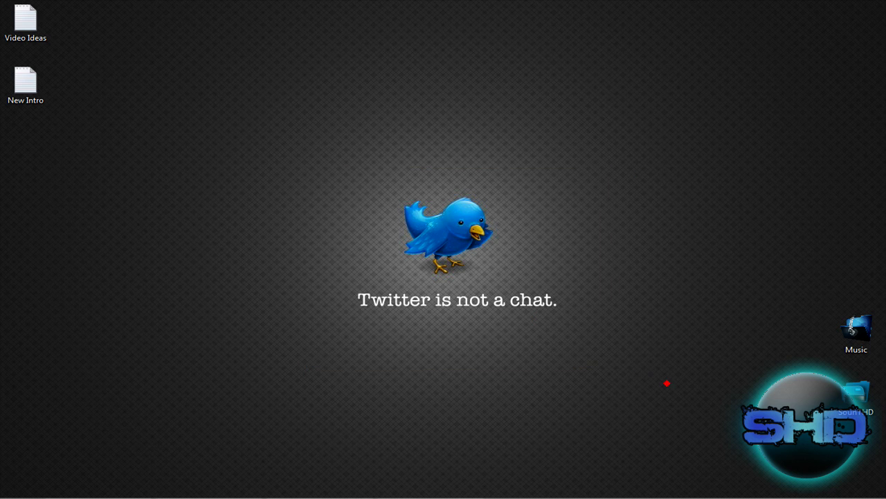